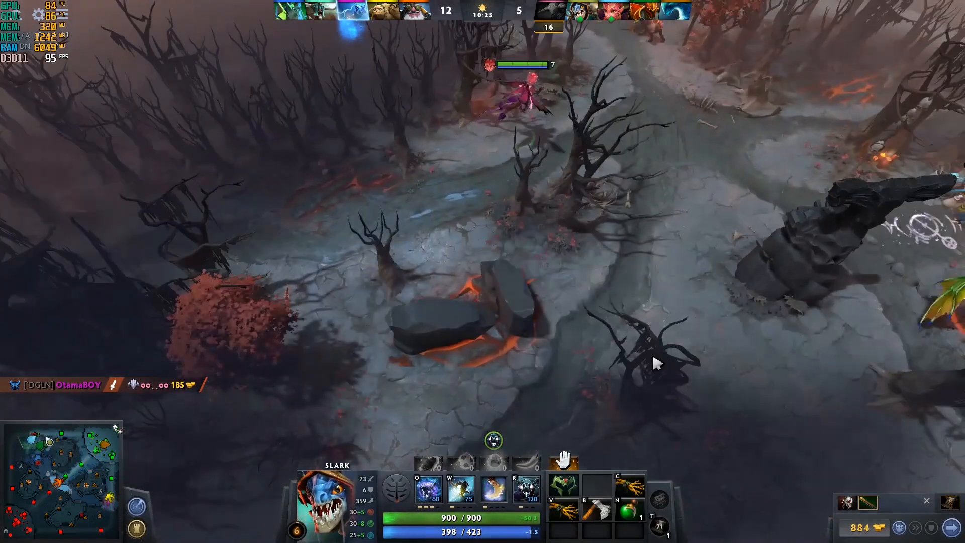
Centre the camera on Slark and send him up the lane toward the enemy units
double_click(335, 489)
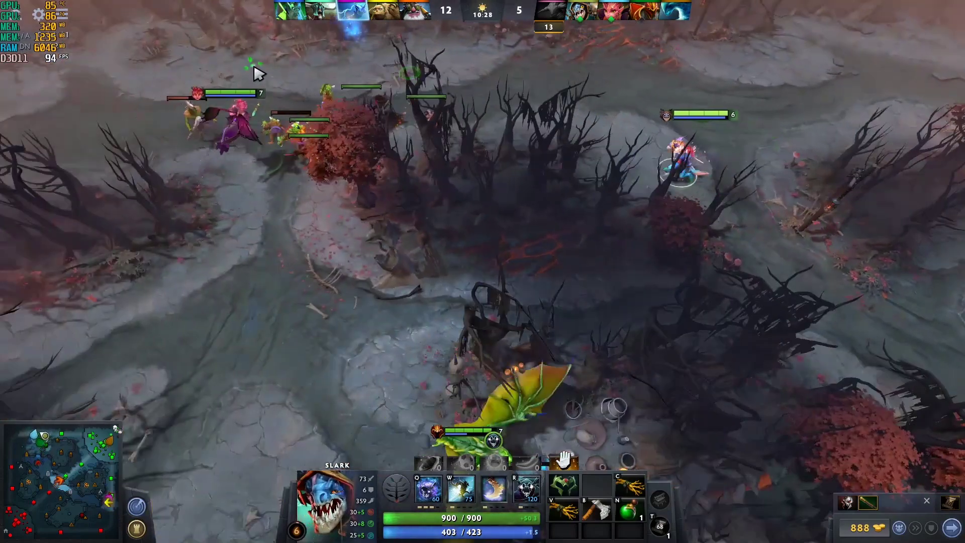
right_click(466, 273)
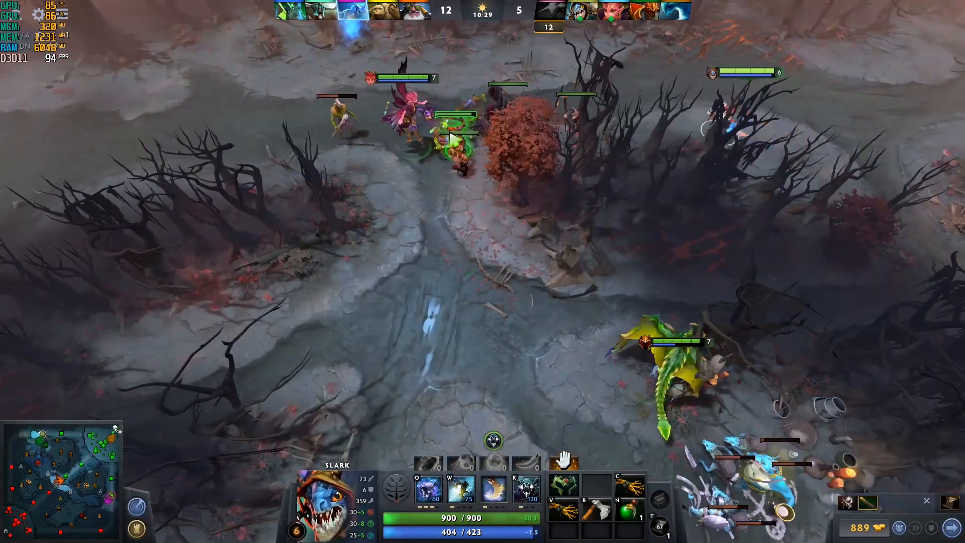
right_click(242, 227)
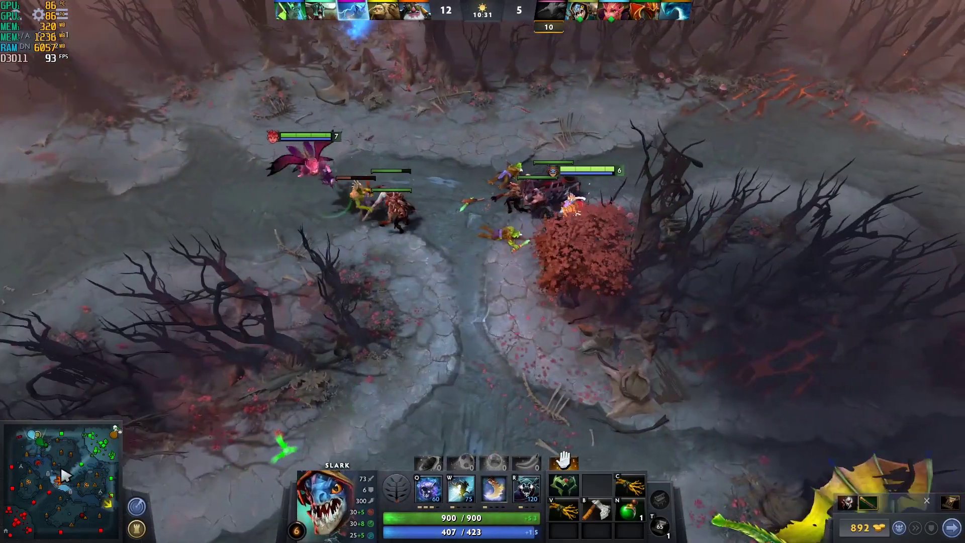
right_click(375, 220)
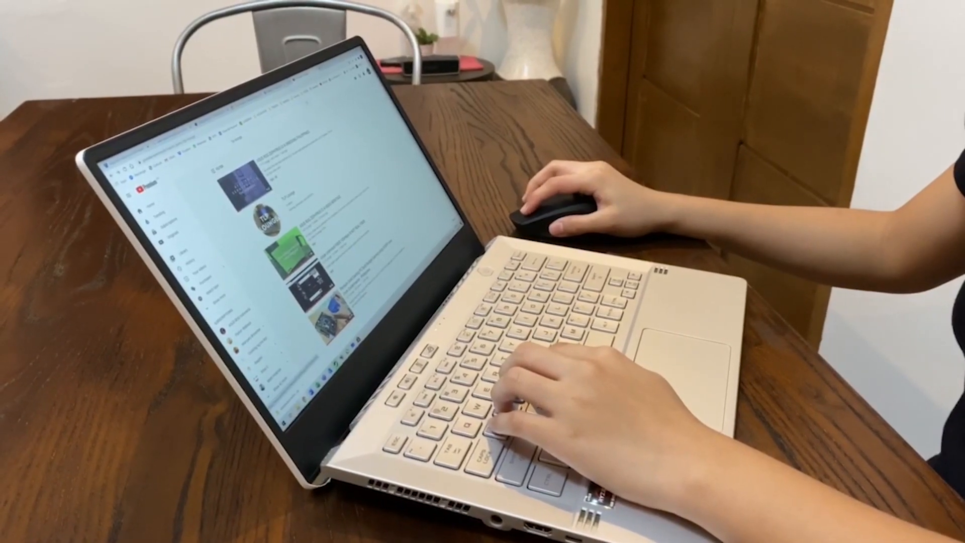
From the search results, go to the channel page and play the Zephyrus G14 montage
click(268, 220)
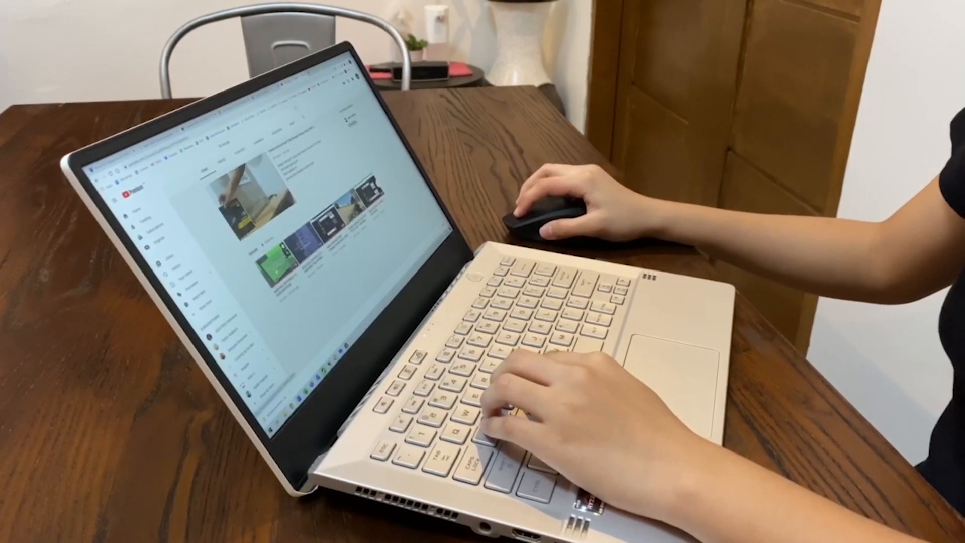
click(274, 264)
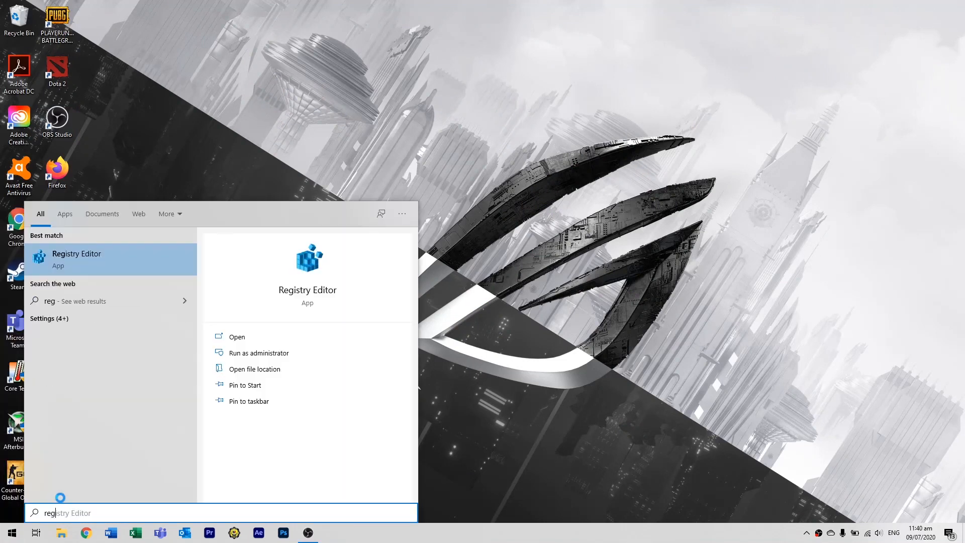
text(regedit)
Launch Registry Editor from the regedit search result
key(Return)
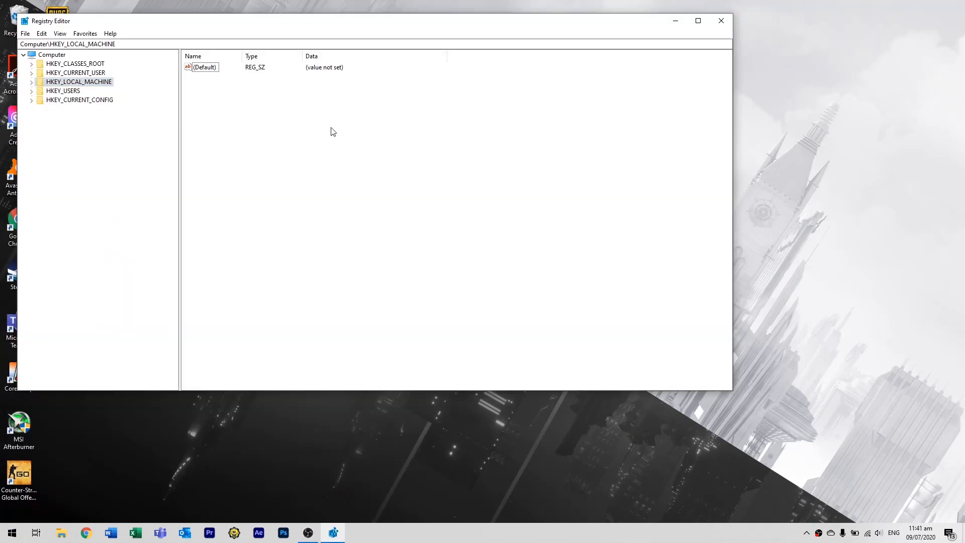
Expand HKLM\SYSTEM\CurrentControlSet\Control\Power\PowerSettings to list its GUID subkeys
double_click(48, 85)
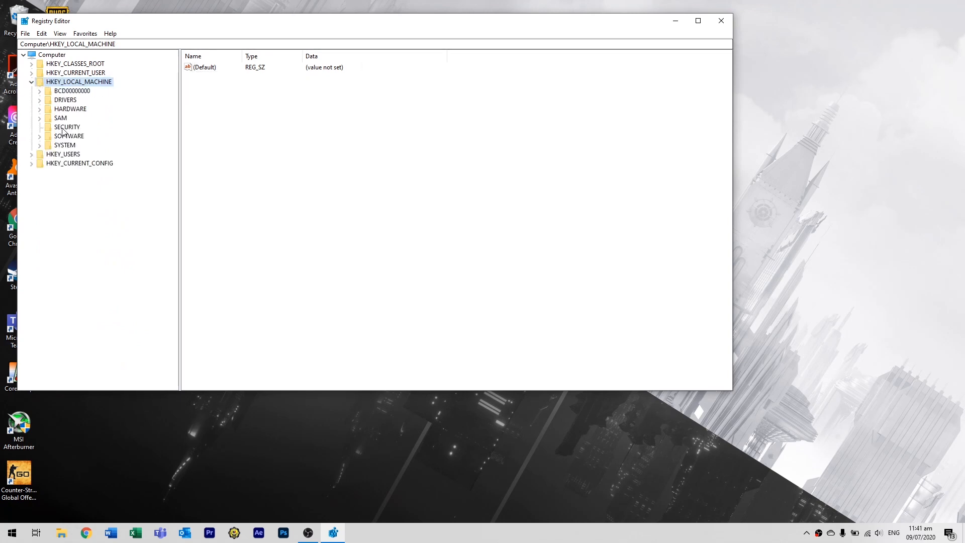
click(40, 145)
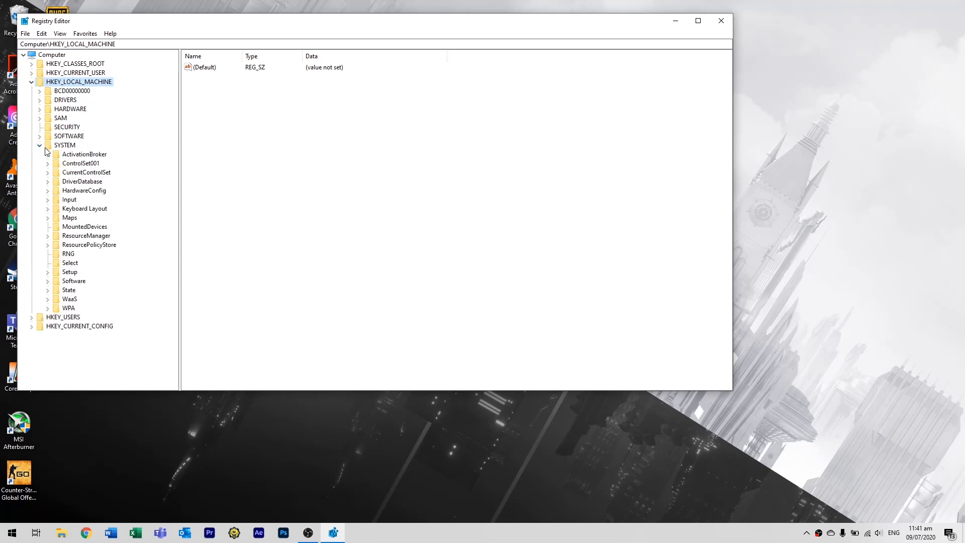
click(48, 173)
click(55, 182)
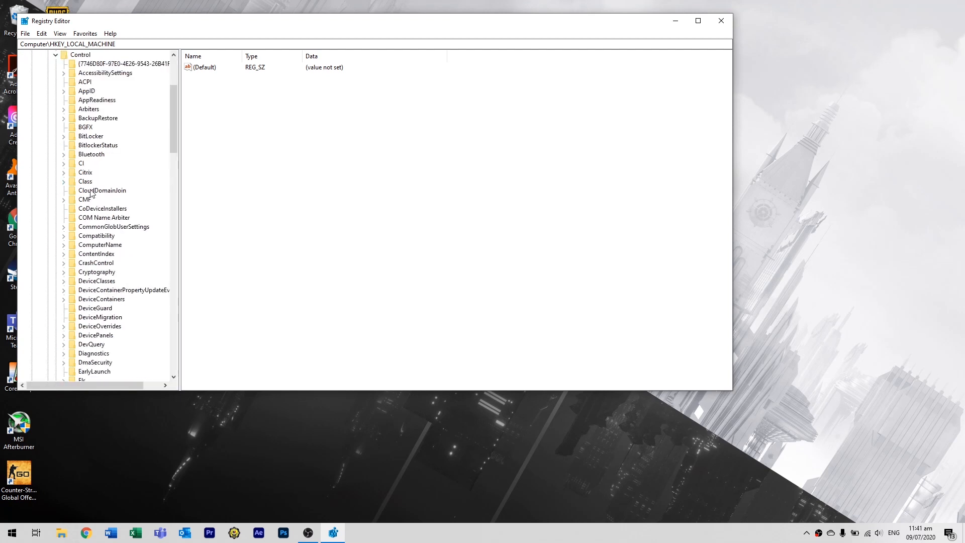
scroll(104, 197, down, 3)
scroll(103, 198, down, 1)
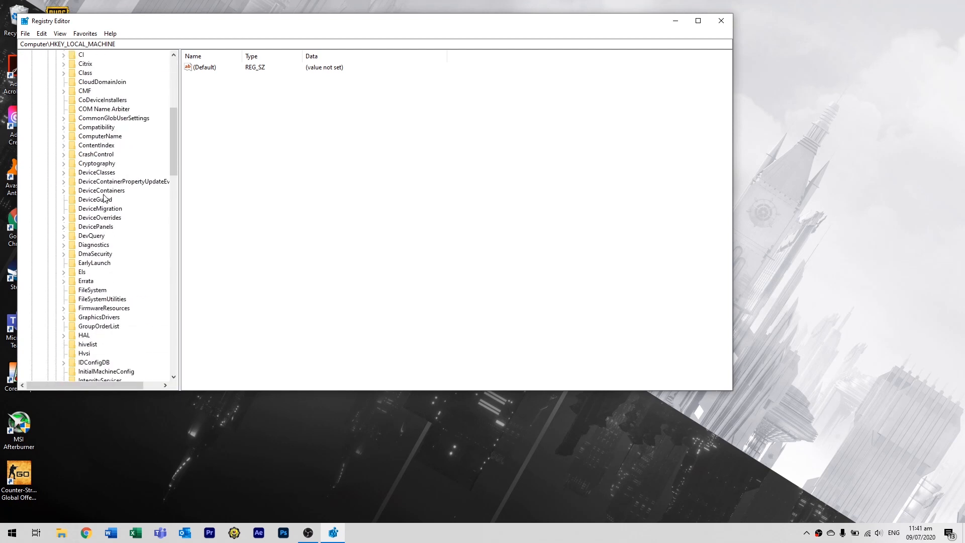
scroll(103, 198, down, 3)
scroll(103, 198, down, 1)
scroll(102, 199, down, 4)
scroll(99, 198, down, 3)
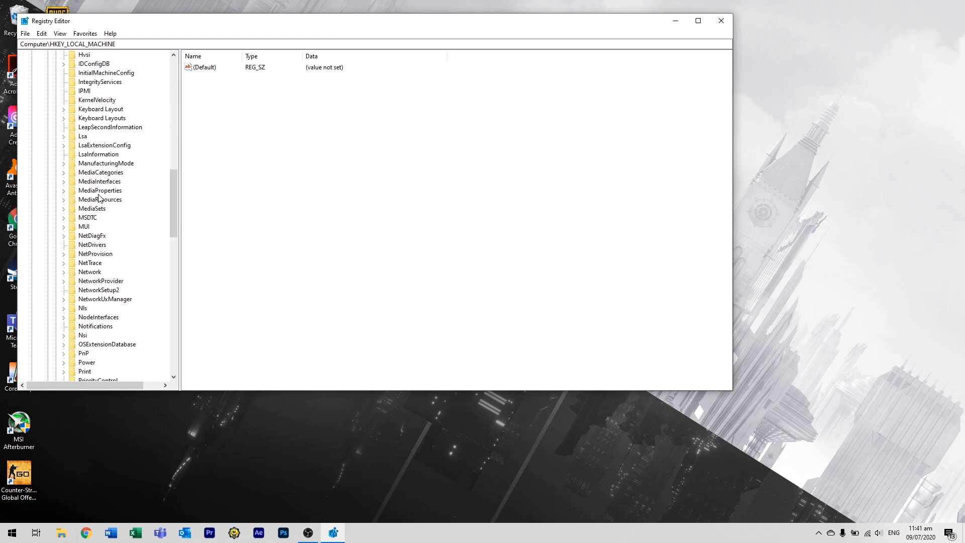
scroll(99, 198, down, 3)
click(64, 281)
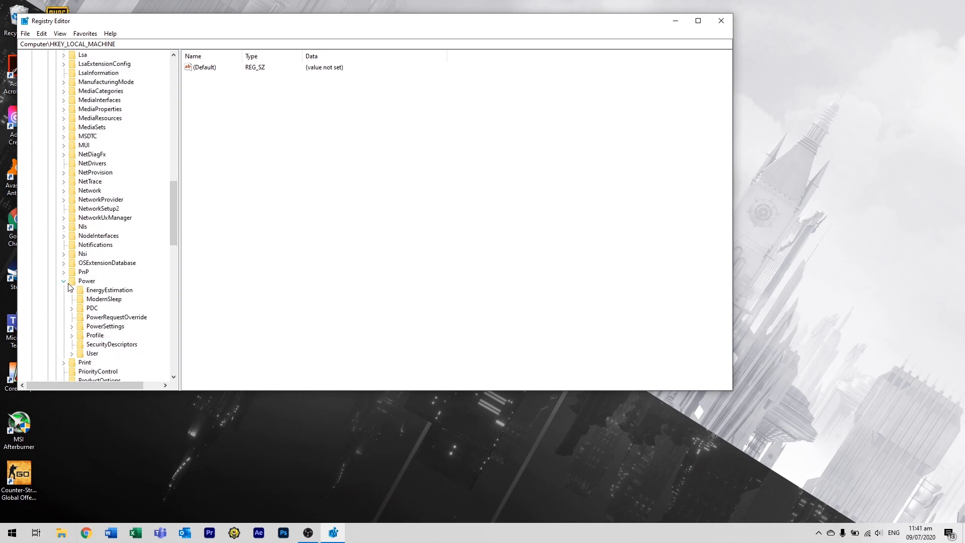
scroll(73, 303, down, 2)
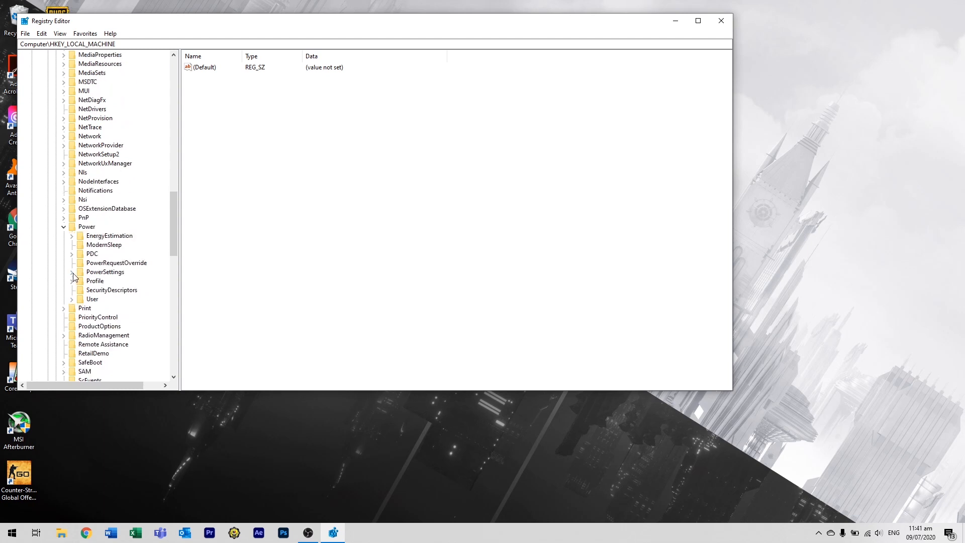
click(71, 272)
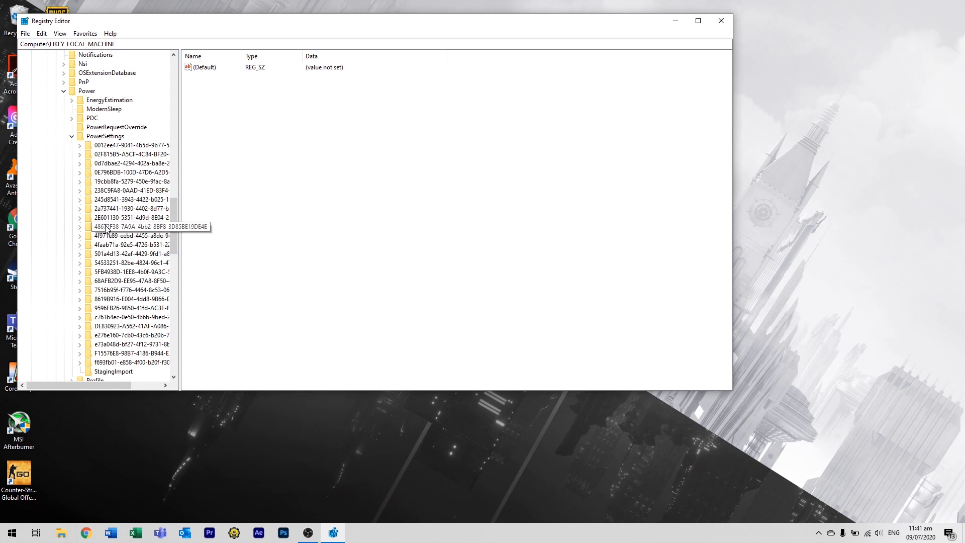
Navigate into the 54533251 key and select its be337238-0d82-4146-a960-4f3749d470c7 subkey
click(110, 264)
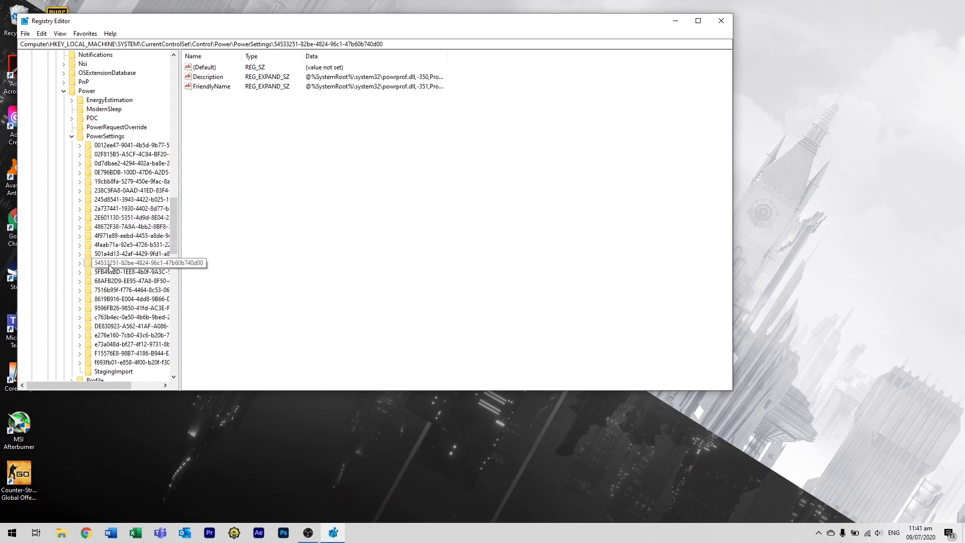
click(80, 263)
scroll(107, 274, down, 3)
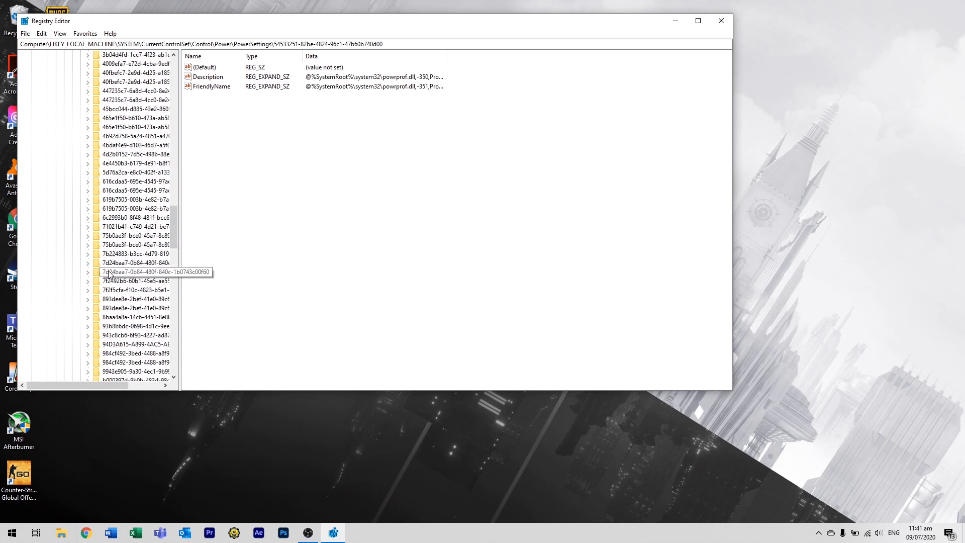
scroll(108, 274, down, 3)
scroll(108, 274, down, 2)
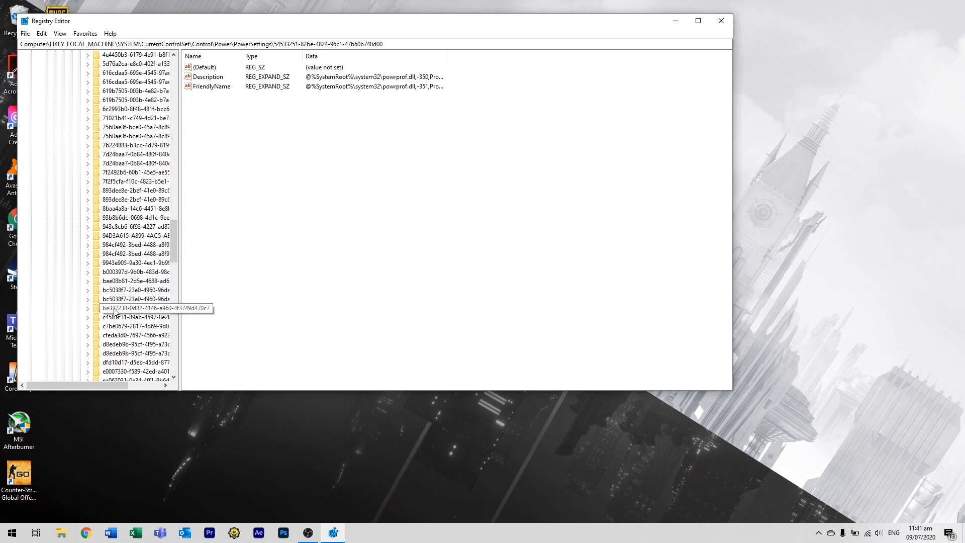
click(133, 309)
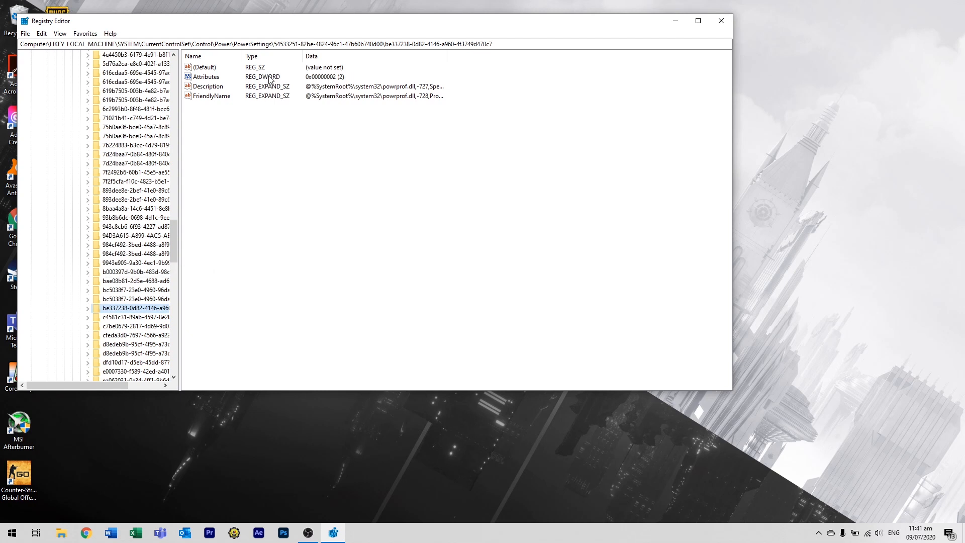
Change the Attributes value to 1, then edit it again back to 2
double_click(216, 78)
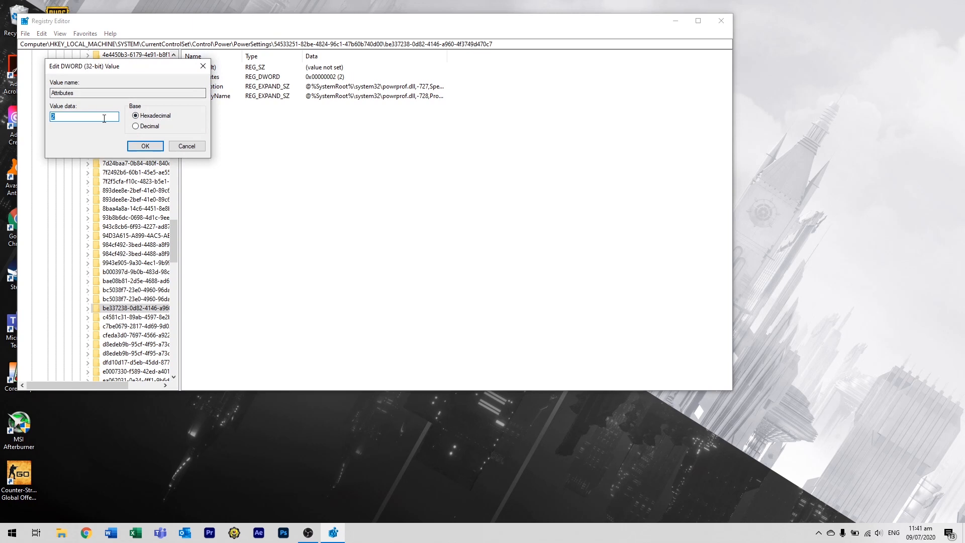
click(132, 145)
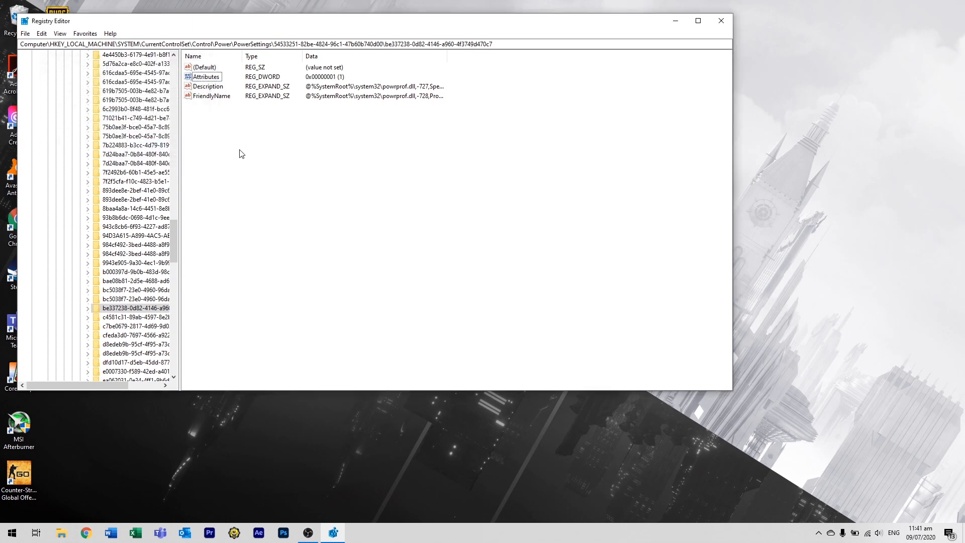
double_click(202, 79)
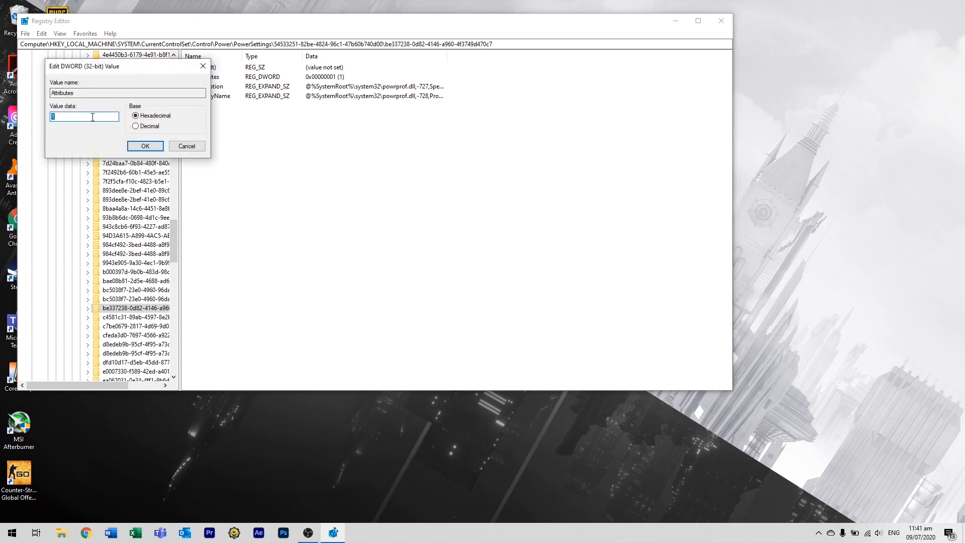
click(144, 148)
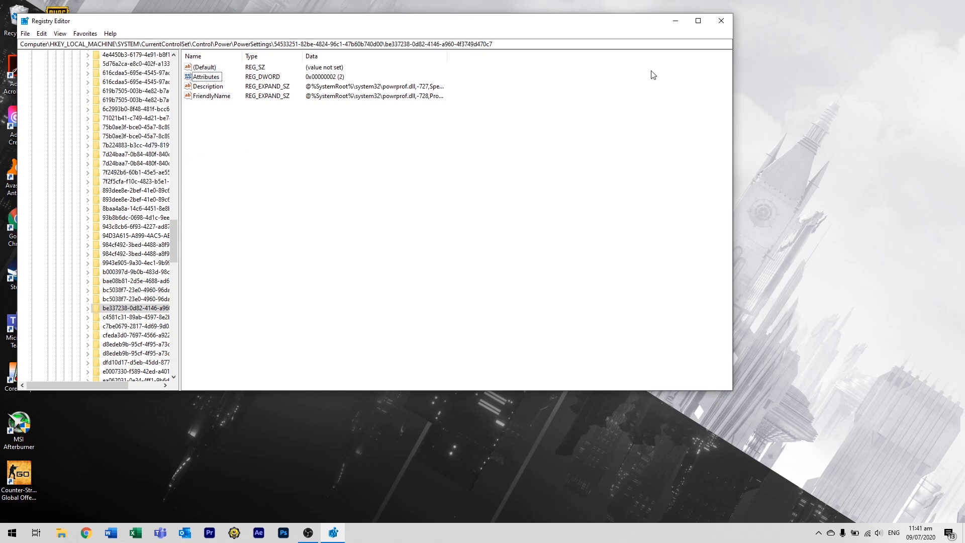
Close Registry Editor and bring up the High performance plan via a 'power op' search
click(722, 21)
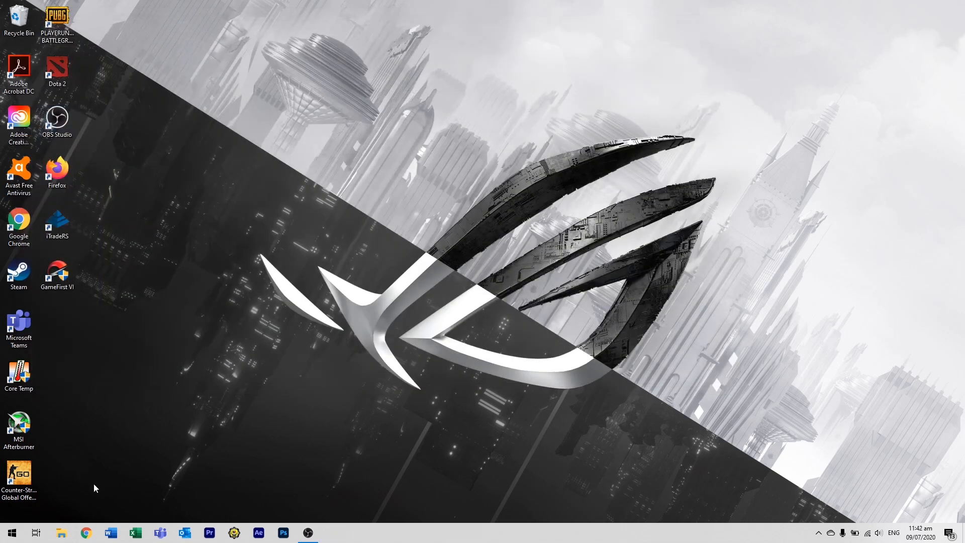
click(12, 533)
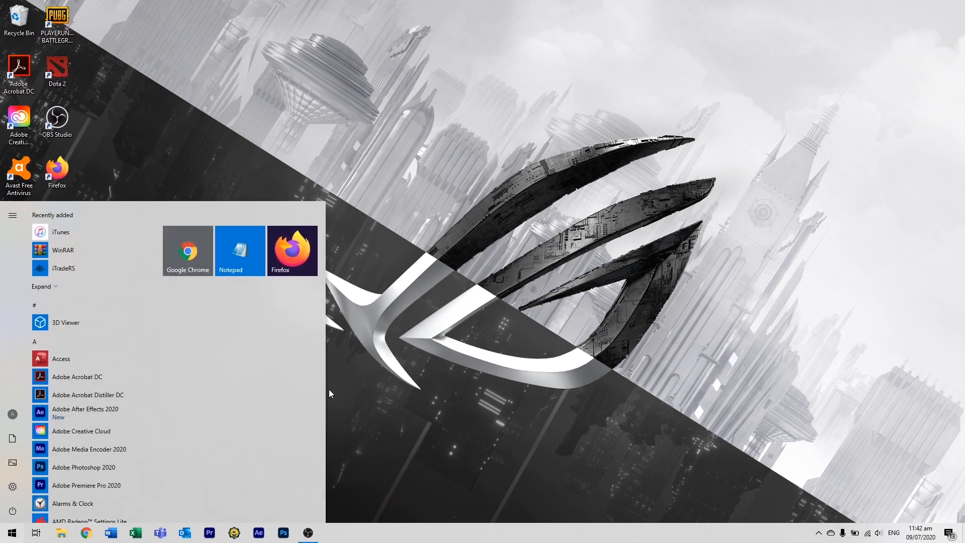
text(power)
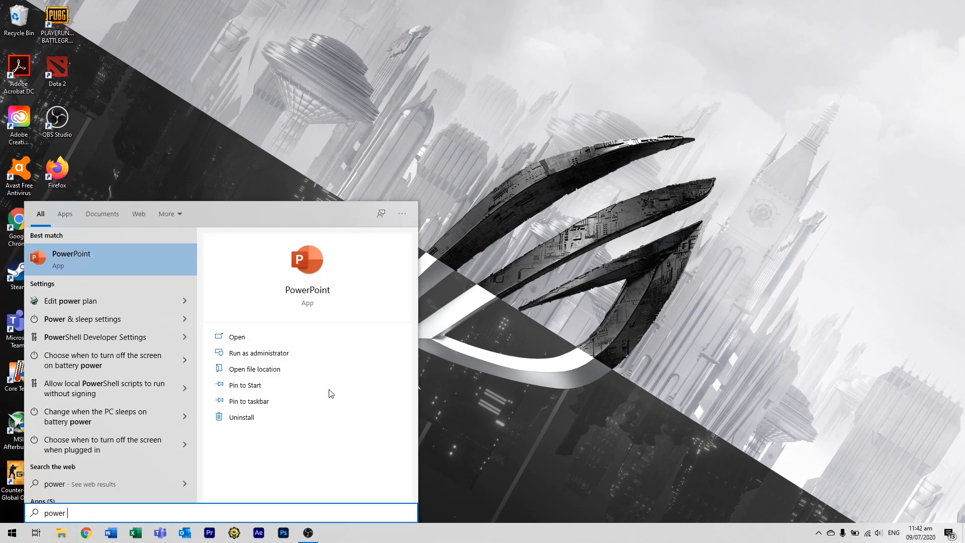
text( op)
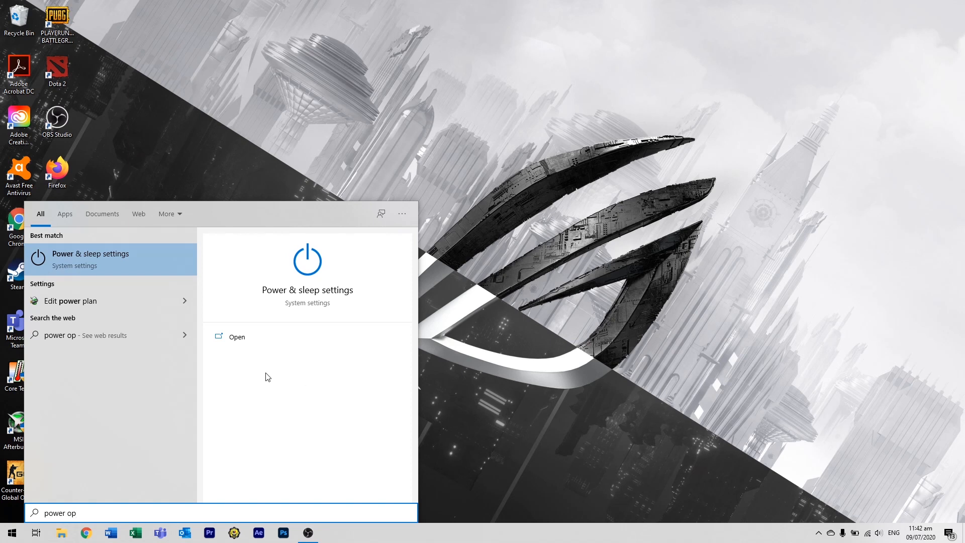
click(138, 306)
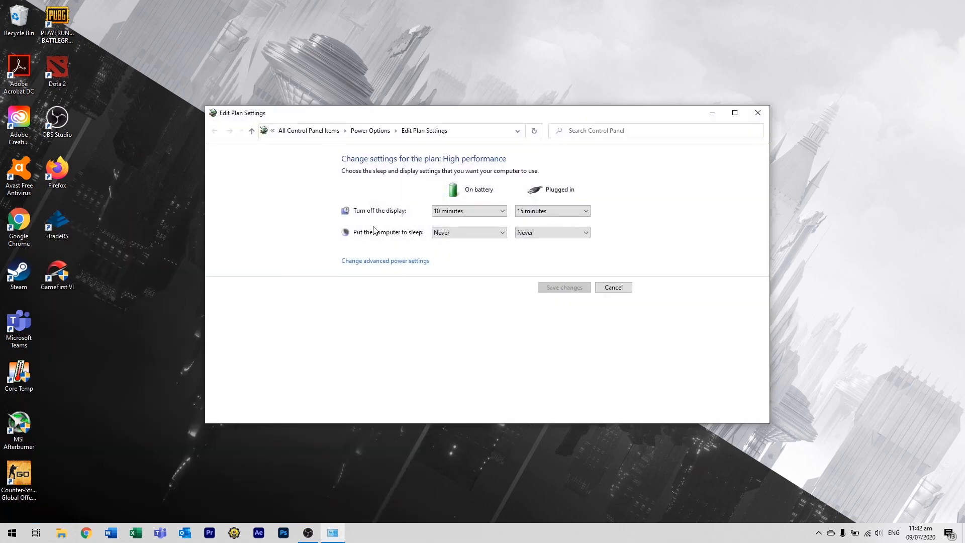
In advanced power settings, expand Processor power management > Processor performance boost mode
click(407, 261)
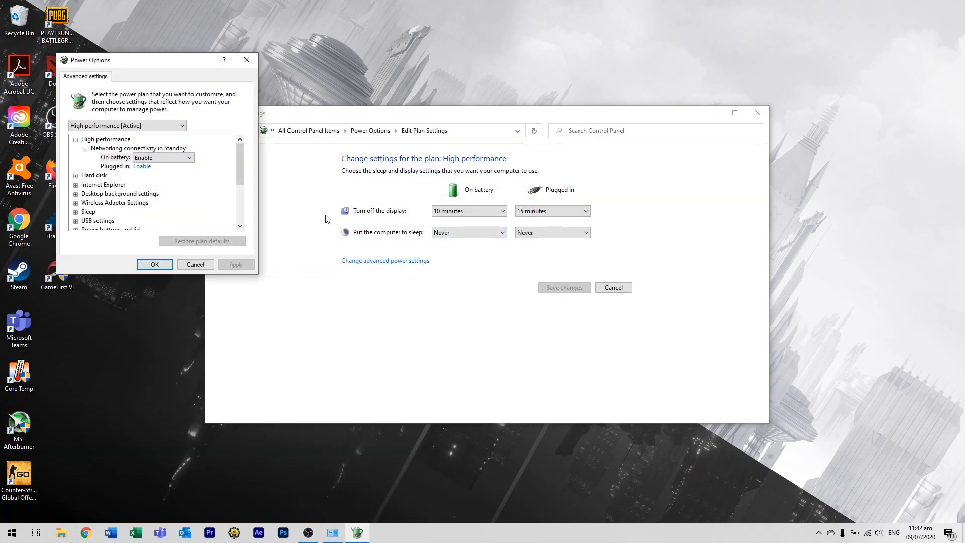
click(105, 127)
scroll(95, 186, down, 2)
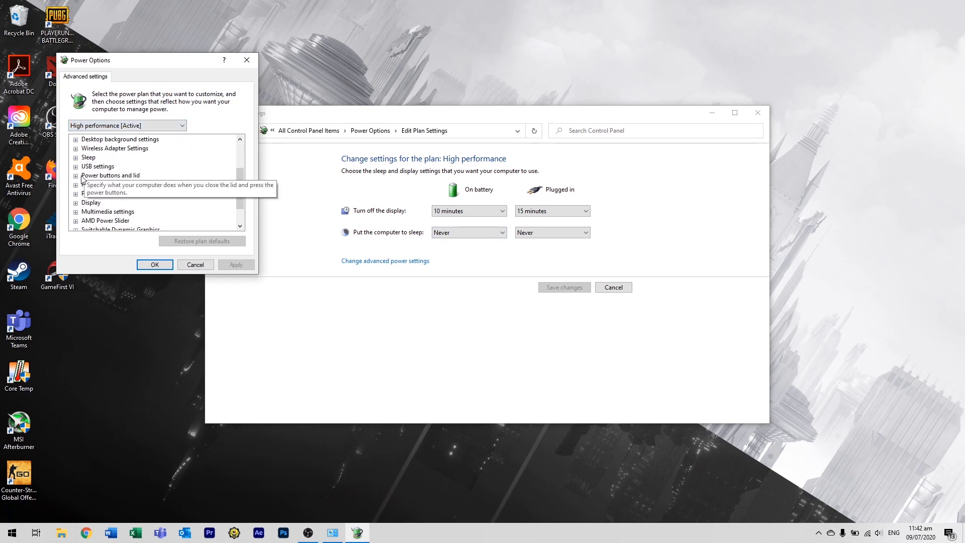
click(75, 193)
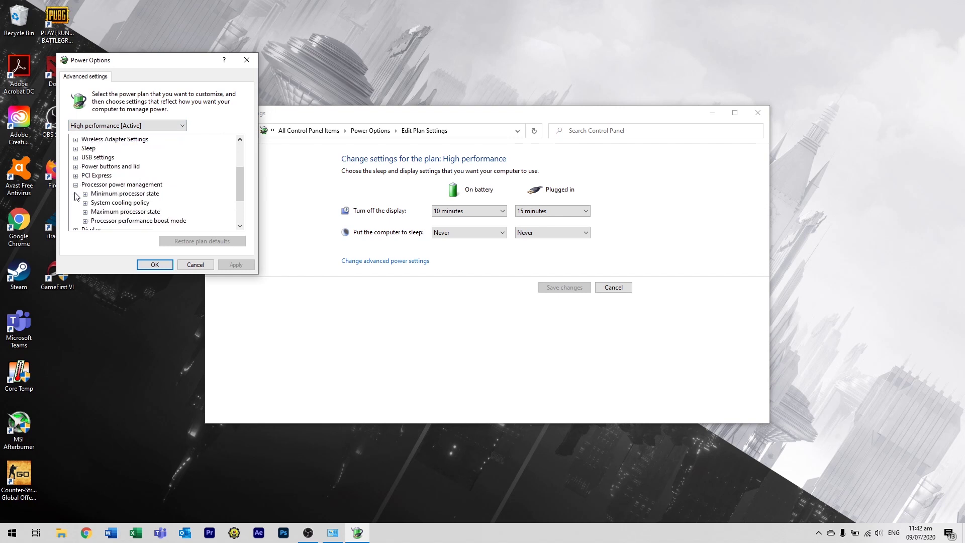
click(86, 221)
click(150, 212)
click(151, 213)
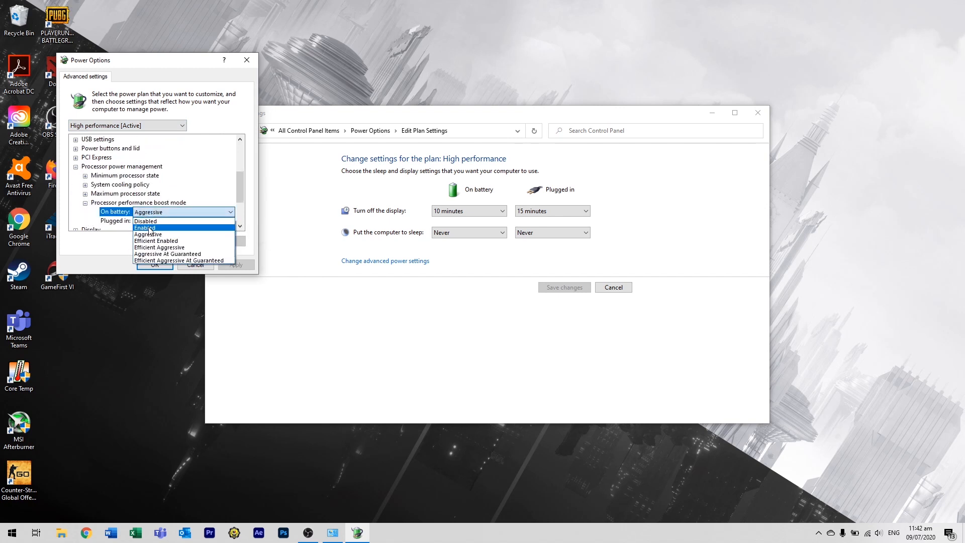
Set boost mode to Disabled on battery and plugged in, confirm, and close the plan settings
click(148, 221)
click(151, 221)
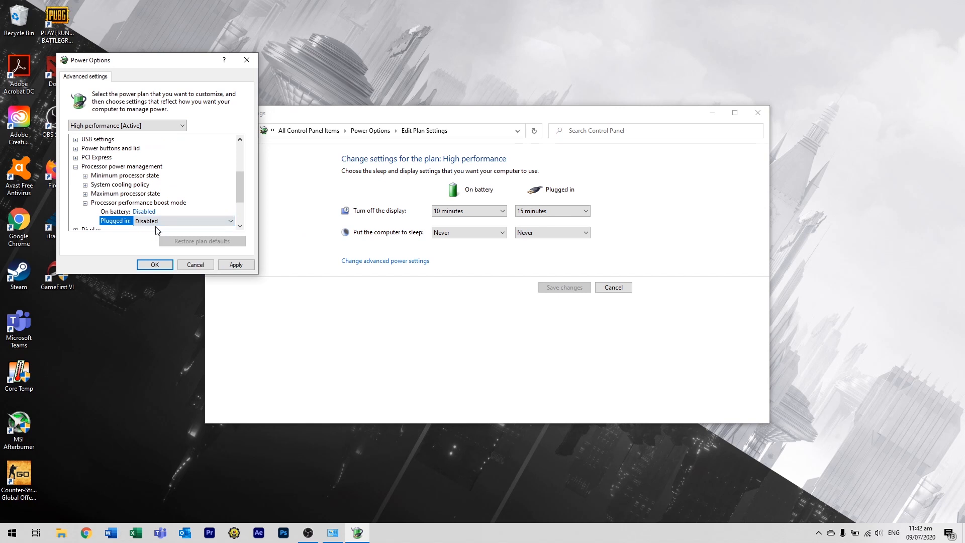
click(156, 264)
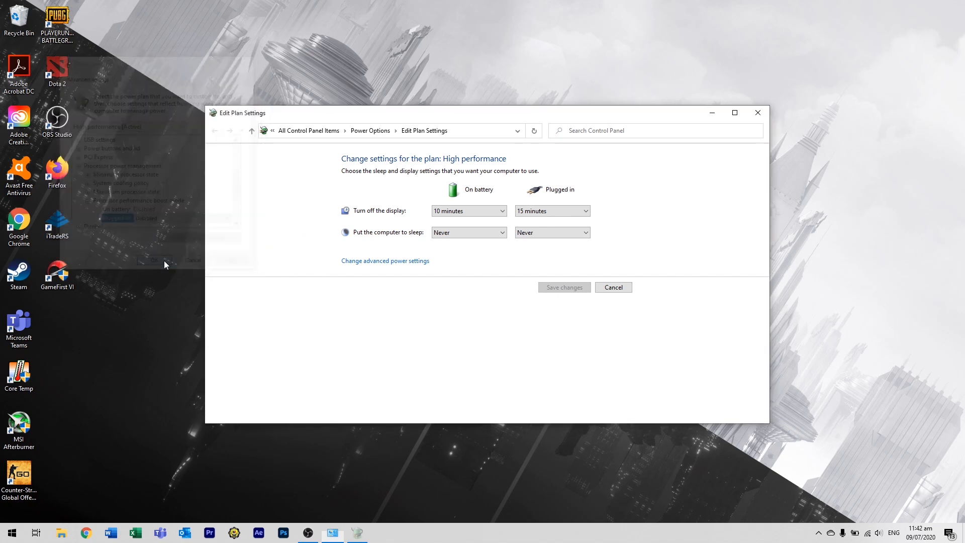
click(755, 116)
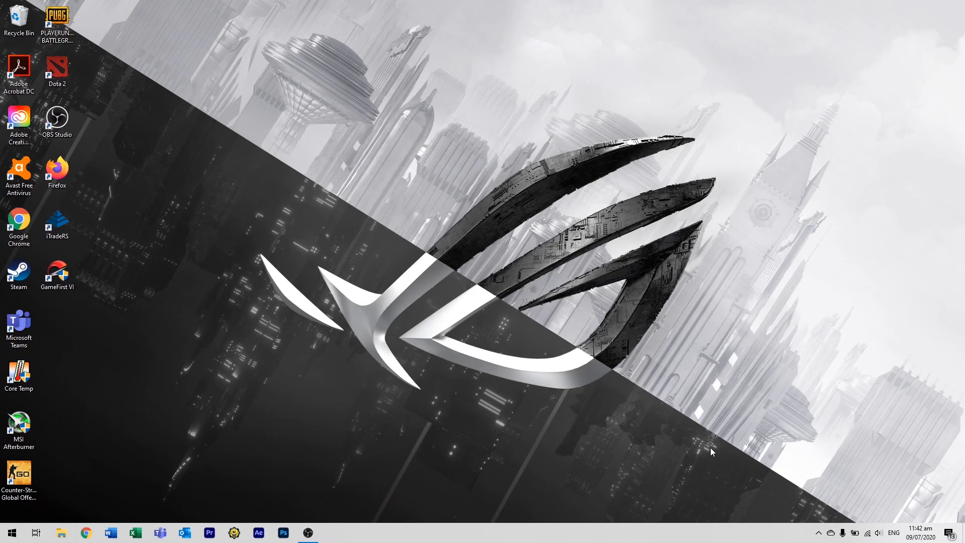